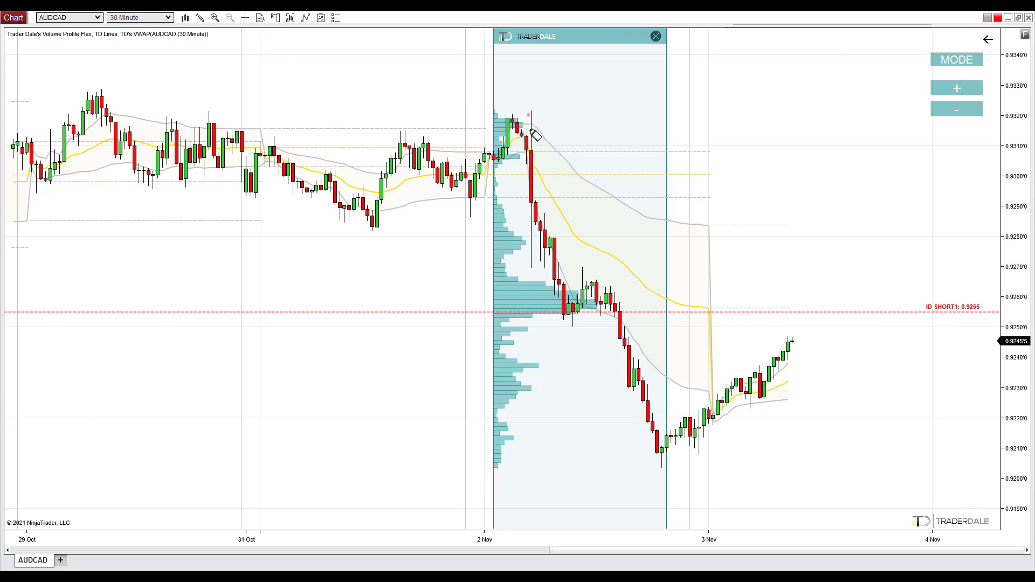
- Draw a pink arrow down the 2 Nov price drop
{"action": "mouse_move", "coordinate": [528, 114]}
{"action": "left_mouse_down"}
{"action": "mouse_move", "coordinate": [663, 512]}
{"action": "mouse_move", "coordinate": [611, 477]}
{"action": "left_mouse_up"}
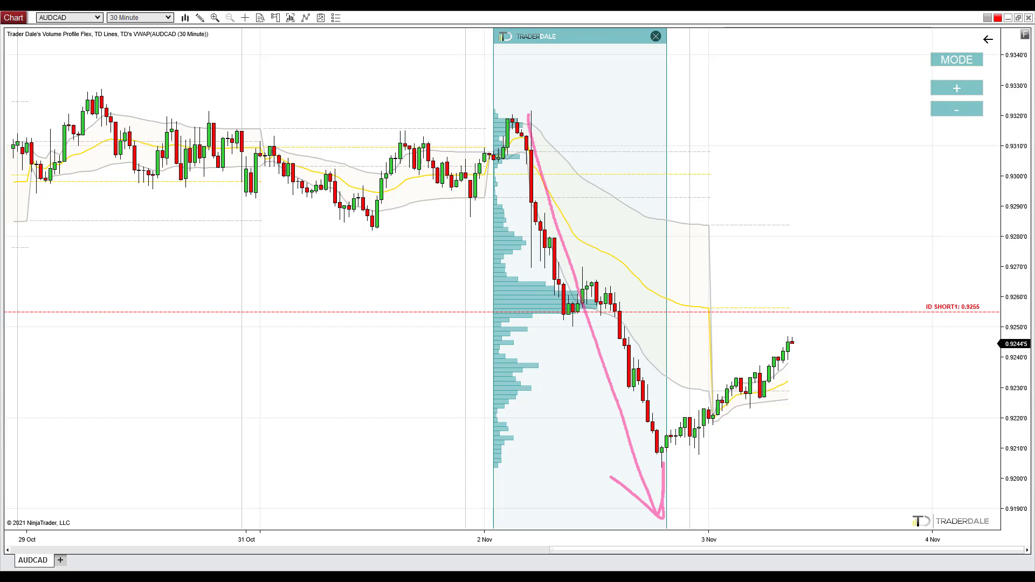
- Outline the 2 Nov volume profile box in grey
{"action": "mouse_move", "coordinate": [493, 43]}
{"action": "left_mouse_down"}
{"action": "mouse_move", "coordinate": [495, 478]}
{"action": "mouse_move", "coordinate": [584, 525]}
{"action": "mouse_move", "coordinate": [667, 522]}
{"action": "mouse_move", "coordinate": [658, 39]}
{"action": "mouse_move", "coordinate": [482, 38]}
{"action": "left_mouse_up"}
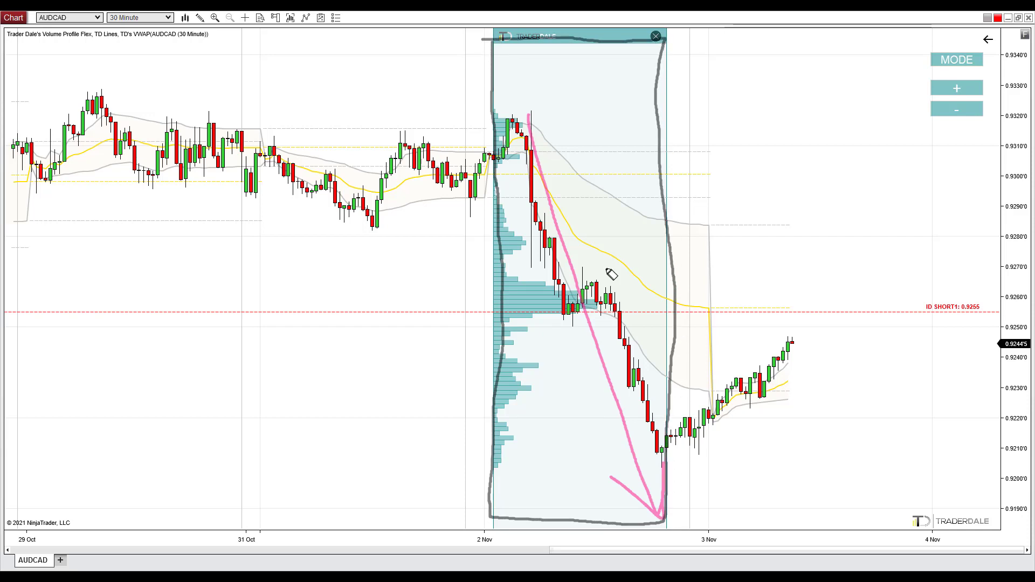
- Ellipse the volume cluster near 0.9260, underline the 30 Minute timeframe, and trace the falling candles
{"action": "mouse_move", "coordinate": [537, 284]}
{"action": "left_mouse_down"}
{"action": "mouse_move", "coordinate": [488, 313]}
{"action": "mouse_move", "coordinate": [589, 318]}
{"action": "mouse_move", "coordinate": [555, 279]}
{"action": "mouse_move", "coordinate": [531, 279]}
{"action": "left_mouse_up"}
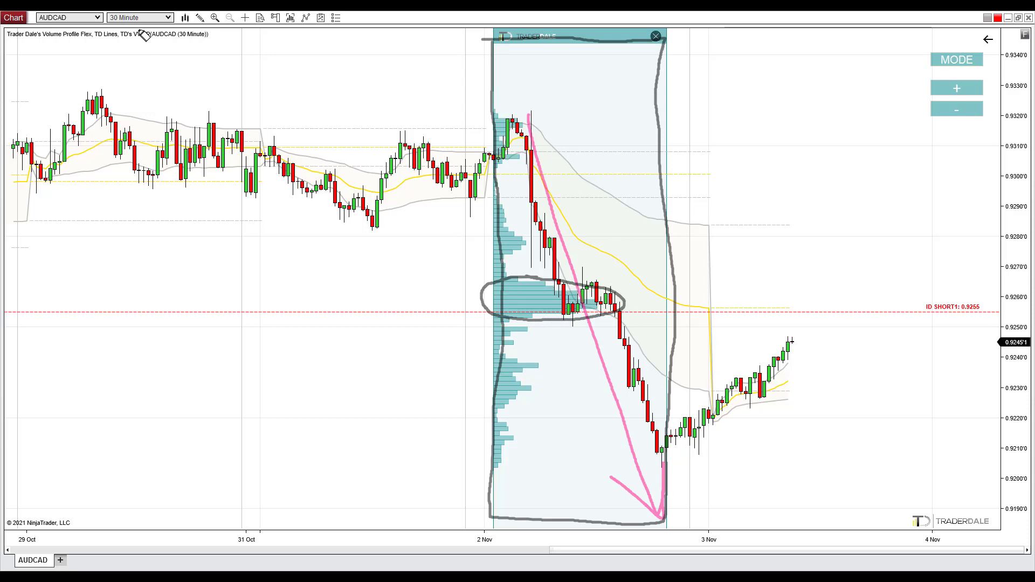
{"action": "mouse_move", "coordinate": [134, 30]}
{"action": "left_mouse_down"}
{"action": "mouse_move", "coordinate": [102, 25]}
{"action": "mouse_move", "coordinate": [178, 25]}
{"action": "left_mouse_up"}
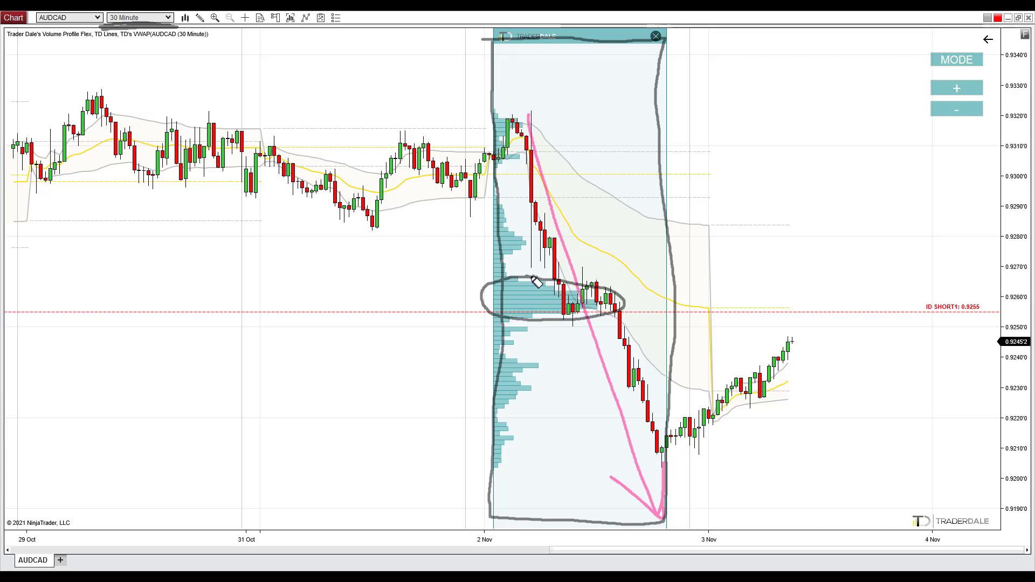
{"action": "mouse_move", "coordinate": [536, 283]}
{"action": "left_mouse_down"}
{"action": "mouse_move", "coordinate": [477, 294]}
{"action": "mouse_move", "coordinate": [541, 329]}
{"action": "mouse_move", "coordinate": [620, 318]}
{"action": "mouse_move", "coordinate": [577, 290]}
{"action": "left_mouse_up"}
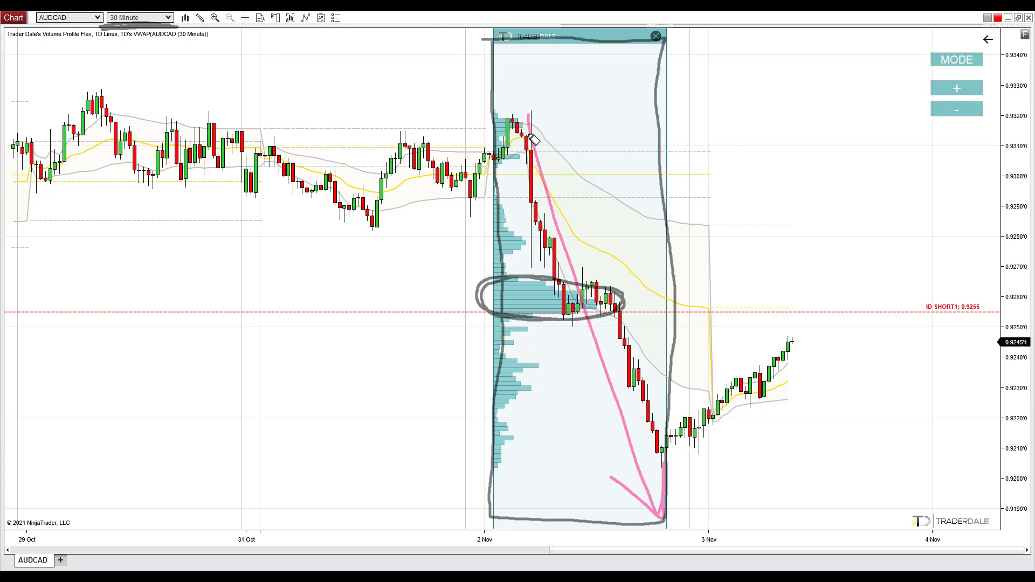
{"action": "mouse_move", "coordinate": [524, 114]}
{"action": "left_mouse_down"}
{"action": "mouse_move", "coordinate": [577, 286]}
{"action": "mouse_move", "coordinate": [528, 129]}
{"action": "mouse_move", "coordinate": [569, 269]}
{"action": "left_mouse_up"}
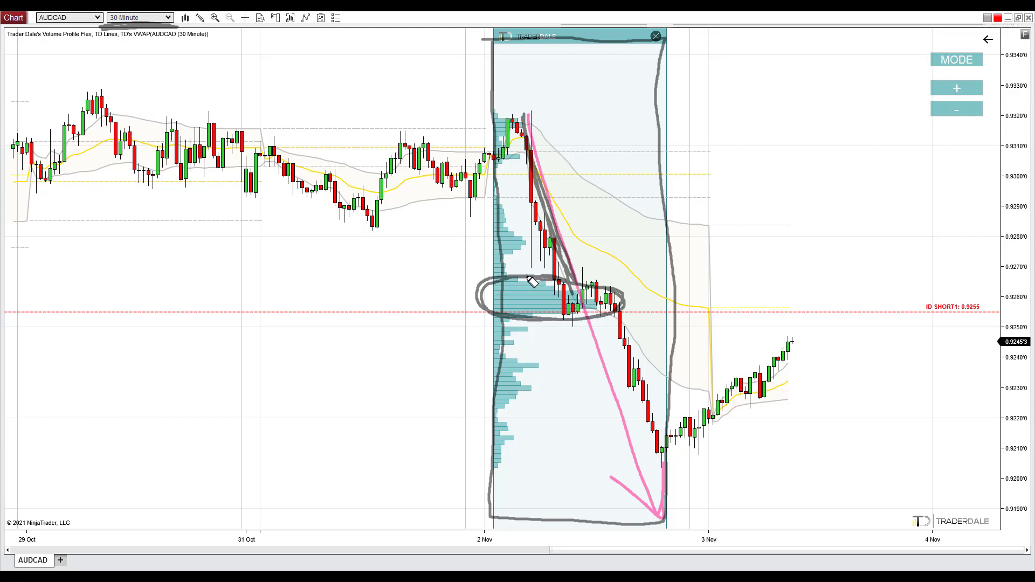
{"action": "mouse_move", "coordinate": [515, 325]}
{"action": "left_mouse_down"}
{"action": "mouse_move", "coordinate": [619, 324]}
{"action": "mouse_move", "coordinate": [582, 286]}
{"action": "mouse_move", "coordinate": [552, 280]}
{"action": "mouse_move", "coordinate": [561, 276]}
{"action": "left_mouse_up"}
- Add a grey arrow pointing at the cluster, an arrow down to the low, and reinforce the ellipse
{"action": "mouse_move", "coordinate": [386, 296]}
{"action": "left_mouse_down"}
{"action": "mouse_move", "coordinate": [481, 299]}
{"action": "mouse_move", "coordinate": [474, 313]}
{"action": "left_mouse_up"}
{"action": "left_click_drag", "start_coordinate": [618, 325], "coordinate": [668, 520]}
{"action": "left_click_drag", "start_coordinate": [678, 482], "coordinate": [681, 527]}
{"action": "mouse_move", "coordinate": [647, 491]}
{"action": "left_mouse_down"}
{"action": "mouse_move", "coordinate": [659, 506]}
{"action": "mouse_move", "coordinate": [677, 487]}
{"action": "mouse_move", "coordinate": [679, 526]}
{"action": "left_mouse_up"}
{"action": "mouse_move", "coordinate": [539, 272]}
{"action": "left_mouse_down"}
{"action": "mouse_move", "coordinate": [504, 276]}
{"action": "mouse_move", "coordinate": [489, 303]}
{"action": "mouse_move", "coordinate": [574, 330]}
{"action": "mouse_move", "coordinate": [619, 305]}
{"action": "mouse_move", "coordinate": [505, 277]}
{"action": "left_mouse_up"}
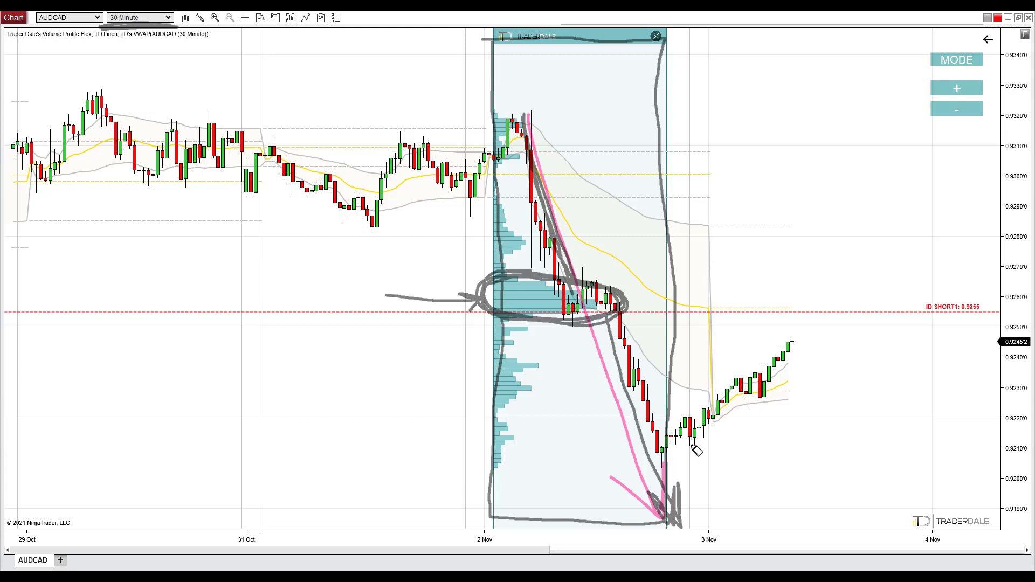
- Trace the rise into 0.9255, rule a horizontal line along that level, and write R above it
{"action": "mouse_move", "coordinate": [685, 437]}
{"action": "left_mouse_down"}
{"action": "mouse_move", "coordinate": [714, 430]}
{"action": "mouse_move", "coordinate": [793, 372]}
{"action": "mouse_move", "coordinate": [824, 332]}
{"action": "mouse_move", "coordinate": [822, 310]}
{"action": "left_mouse_up"}
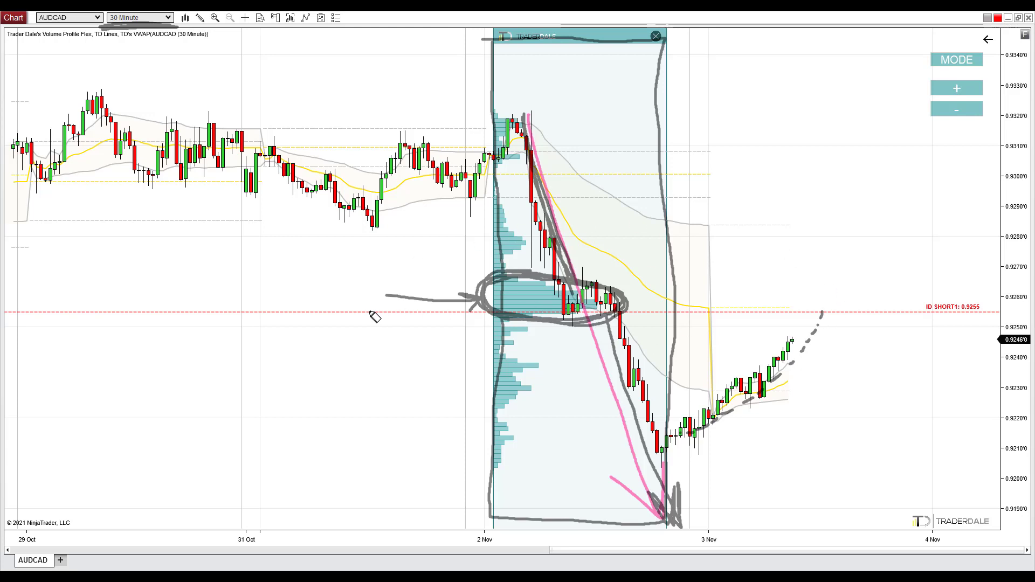
{"action": "mouse_move", "coordinate": [370, 313]}
{"action": "left_mouse_down"}
{"action": "mouse_move", "coordinate": [936, 315]}
{"action": "mouse_move", "coordinate": [979, 296]}
{"action": "mouse_move", "coordinate": [927, 303]}
{"action": "mouse_move", "coordinate": [986, 320]}
{"action": "mouse_move", "coordinate": [988, 296]}
{"action": "mouse_move", "coordinate": [970, 292]}
{"action": "left_mouse_up"}
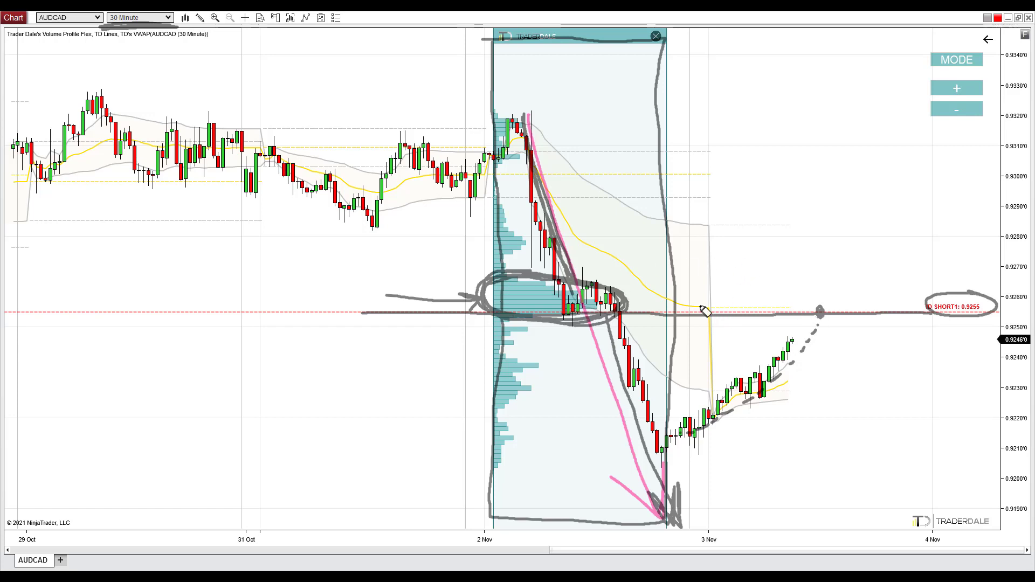
{"action": "mouse_move", "coordinate": [778, 260]}
{"action": "left_mouse_down"}
{"action": "mouse_move", "coordinate": [781, 301]}
{"action": "mouse_move", "coordinate": [782, 280]}
{"action": "mouse_move", "coordinate": [886, 383]}
{"action": "mouse_move", "coordinate": [861, 372]}
{"action": "left_mouse_up"}
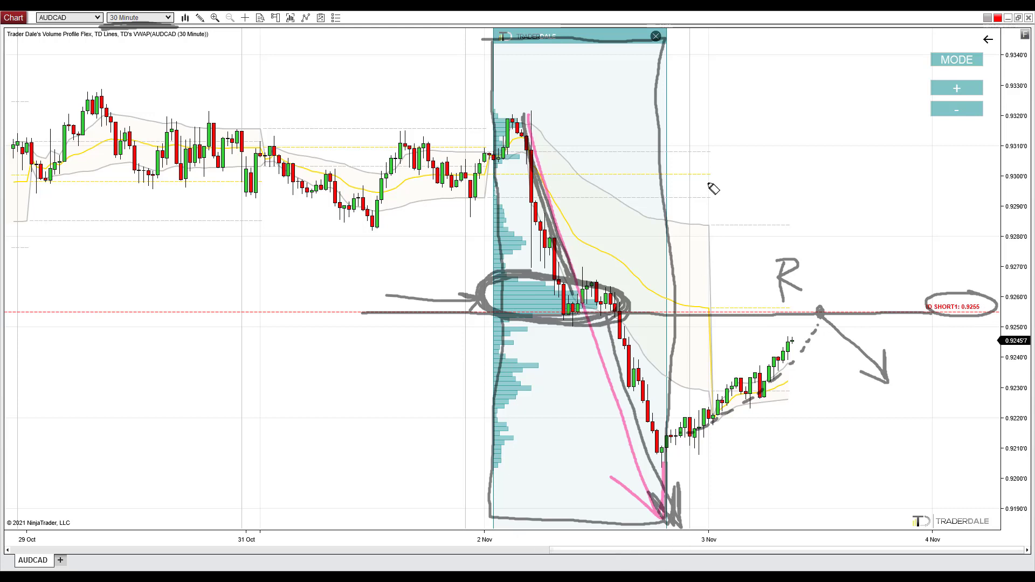
- Clear all drawings and compress and pan the bars to show history from 27 Oct
{"action": "key", "text": "Escape"}
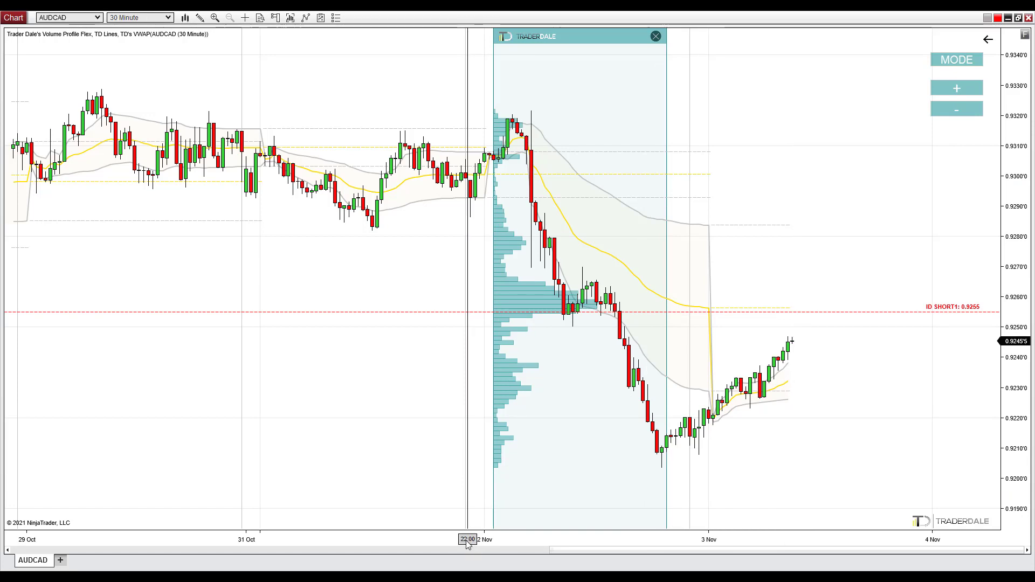
{"action": "left_click_drag", "start_coordinate": [467, 540], "coordinate": [566, 540]}
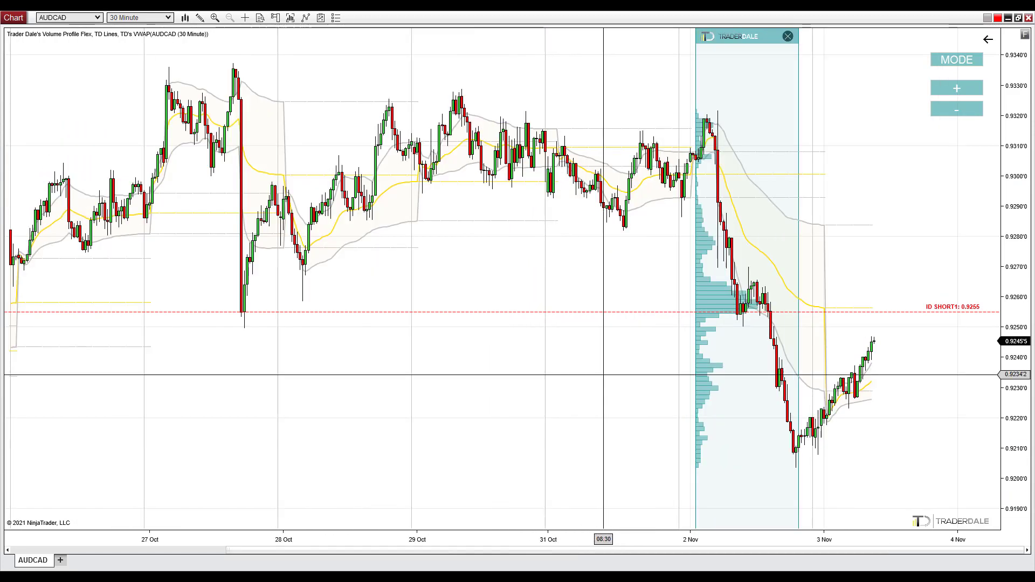
{"action": "left_click_drag", "start_coordinate": [593, 376], "coordinate": [561, 396]}
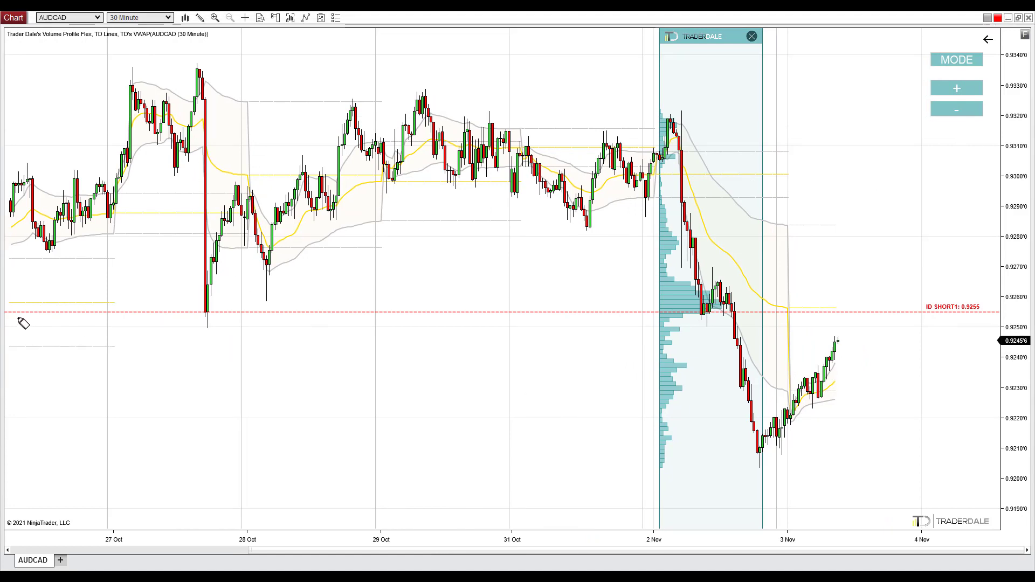
- Draw a thick line along 0.9255, write S below it, and sketch the bounce from the 27 Oct low
{"action": "left_click_drag", "start_coordinate": [19, 322], "coordinate": [738, 320]}
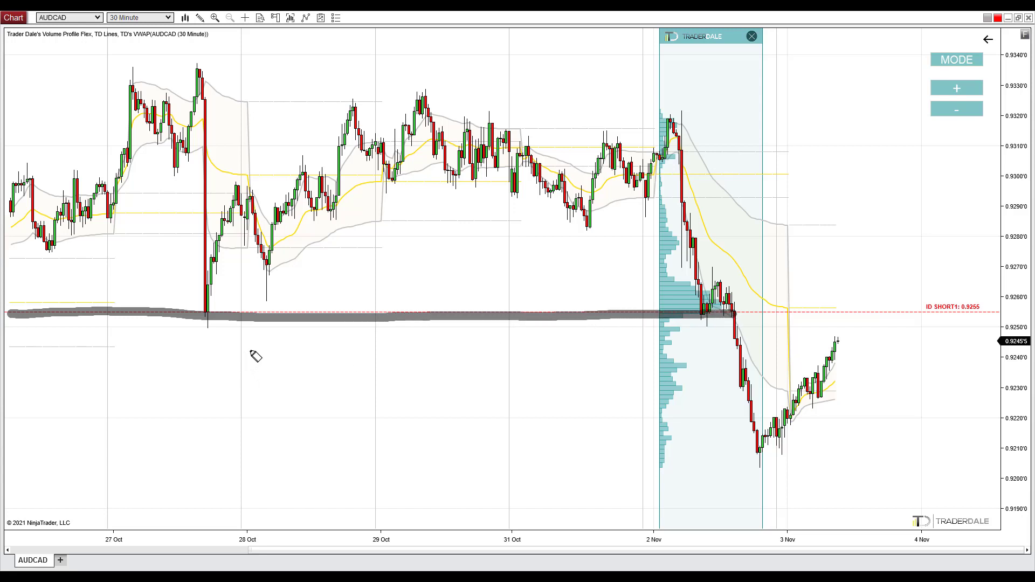
{"action": "left_click_drag", "start_coordinate": [253, 351], "coordinate": [221, 411]}
{"action": "mouse_move", "coordinate": [196, 158]}
{"action": "left_mouse_down"}
{"action": "mouse_move", "coordinate": [208, 315]}
{"action": "mouse_move", "coordinate": [260, 177]}
{"action": "mouse_move", "coordinate": [264, 305]}
{"action": "mouse_move", "coordinate": [375, 152]}
{"action": "left_mouse_up"}
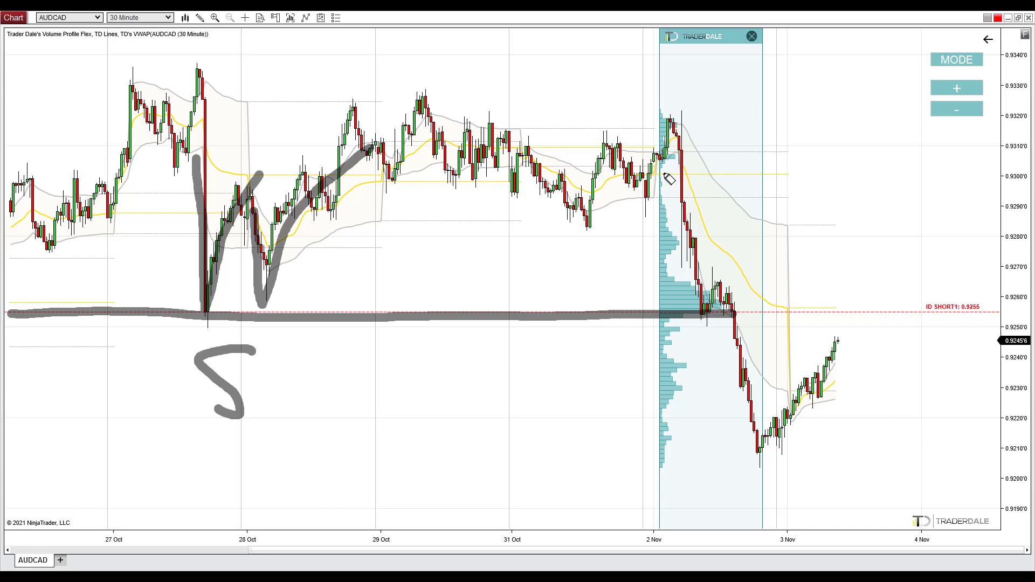
- Draw an arrow down from the 2 Nov high, a pink line along 0.9255, and a pink R
{"action": "mouse_move", "coordinate": [653, 156]}
{"action": "left_mouse_down"}
{"action": "mouse_move", "coordinate": [717, 370]}
{"action": "mouse_move", "coordinate": [740, 394]}
{"action": "left_mouse_up"}
{"action": "left_click_drag", "start_coordinate": [728, 453], "coordinate": [702, 419]}
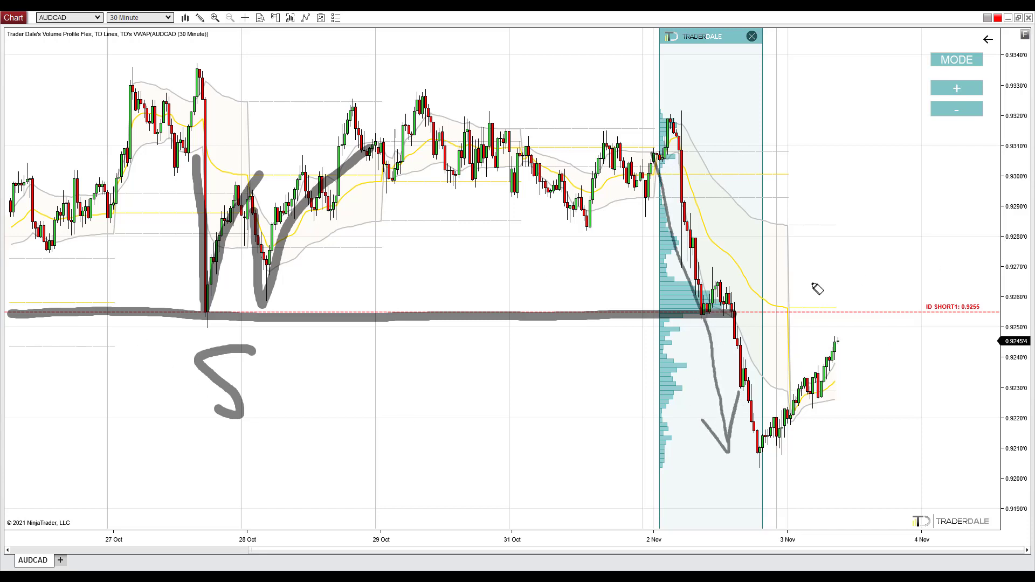
{"action": "left_click_drag", "start_coordinate": [734, 316], "coordinate": [1024, 318]}
{"action": "mouse_move", "coordinate": [852, 252]}
{"action": "left_mouse_down"}
{"action": "mouse_move", "coordinate": [846, 304]}
{"action": "mouse_move", "coordinate": [878, 279]}
{"action": "mouse_move", "coordinate": [884, 308]}
{"action": "left_mouse_up"}
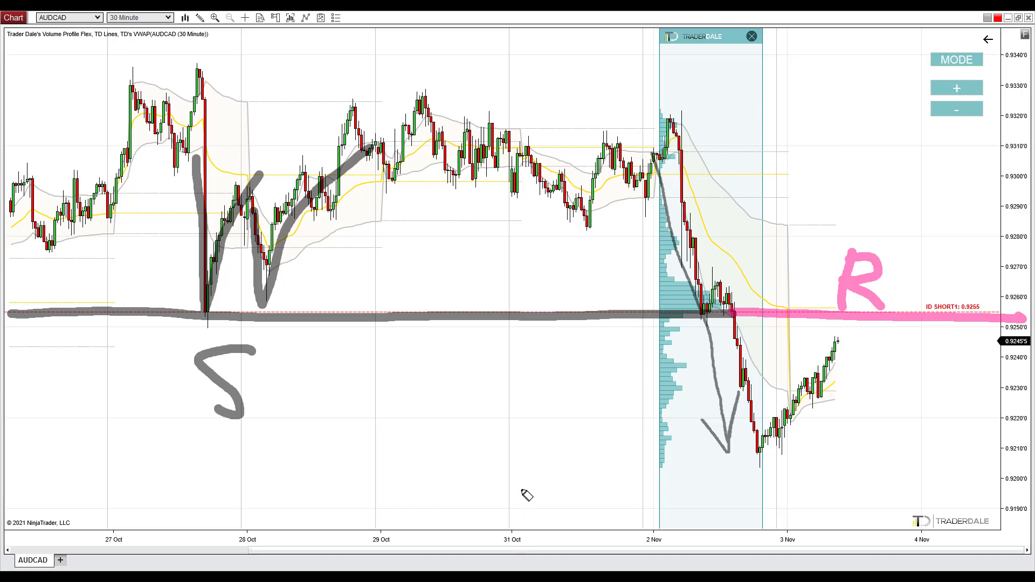
- Highlight 0.9255, ring the 2 Nov consolidation in blue, circle the ID SHORT1 label, then clear all drawings
{"action": "mouse_move", "coordinate": [150, 318]}
{"action": "left_mouse_down"}
{"action": "mouse_move", "coordinate": [335, 323]}
{"action": "mouse_move", "coordinate": [173, 323]}
{"action": "left_mouse_up"}
{"action": "left_click_drag", "start_coordinate": [796, 322], "coordinate": [822, 325]}
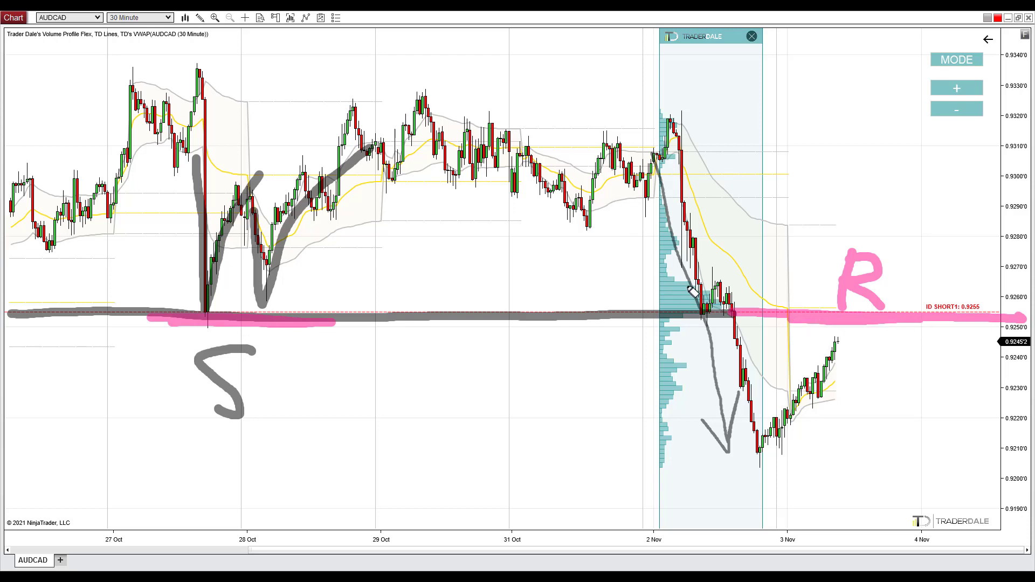
{"action": "mouse_move", "coordinate": [691, 277]}
{"action": "left_mouse_down"}
{"action": "mouse_move", "coordinate": [716, 326]}
{"action": "mouse_move", "coordinate": [665, 282]}
{"action": "left_mouse_up"}
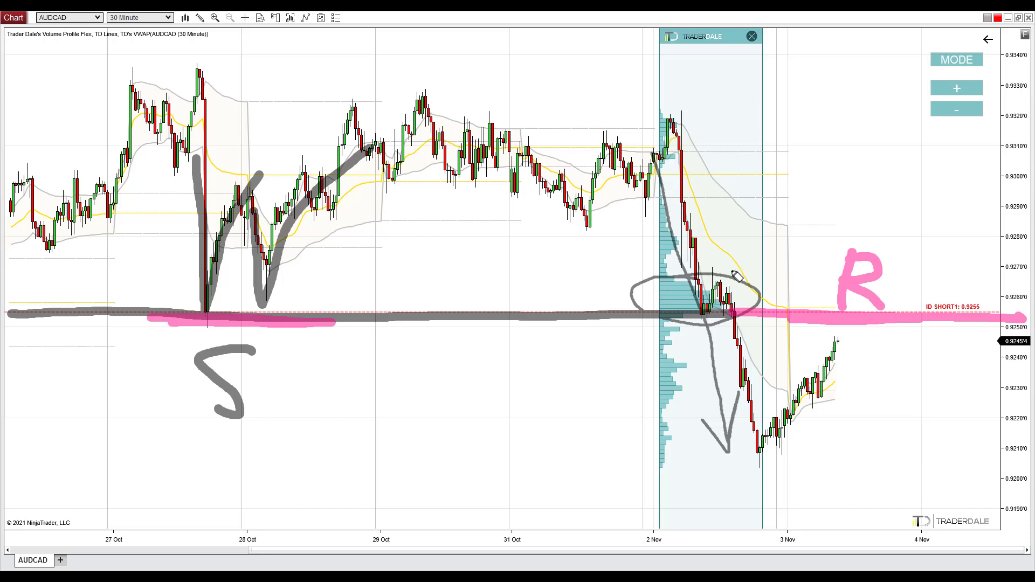
{"action": "mouse_move", "coordinate": [695, 278]}
{"action": "left_mouse_down"}
{"action": "mouse_move", "coordinate": [639, 315]}
{"action": "mouse_move", "coordinate": [768, 293]}
{"action": "mouse_move", "coordinate": [667, 309]}
{"action": "left_mouse_up"}
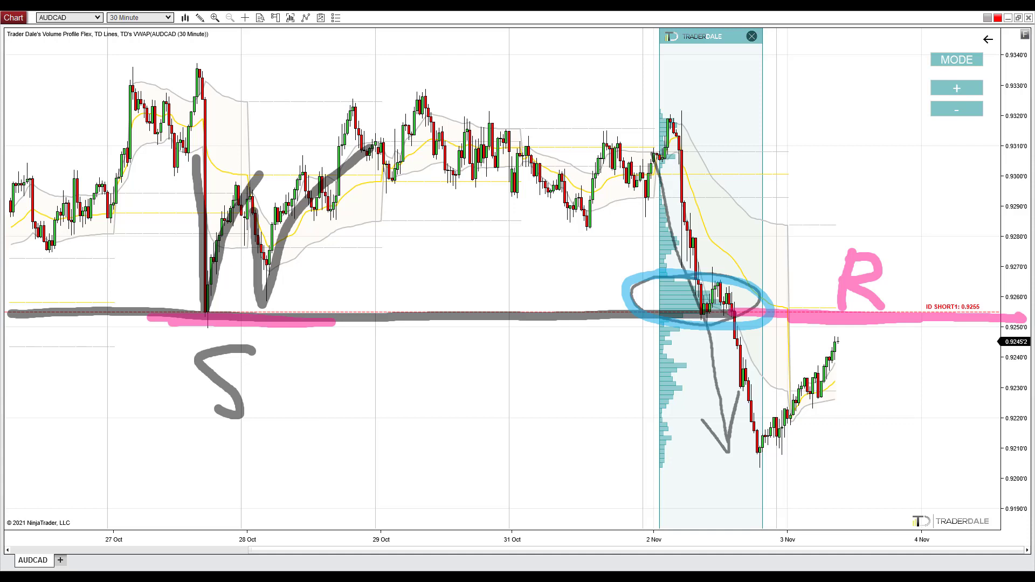
{"action": "left_click_drag", "start_coordinate": [802, 312], "coordinate": [910, 312]}
{"action": "mouse_move", "coordinate": [977, 300]}
{"action": "left_mouse_down"}
{"action": "mouse_move", "coordinate": [938, 322]}
{"action": "mouse_move", "coordinate": [959, 301]}
{"action": "left_mouse_up"}
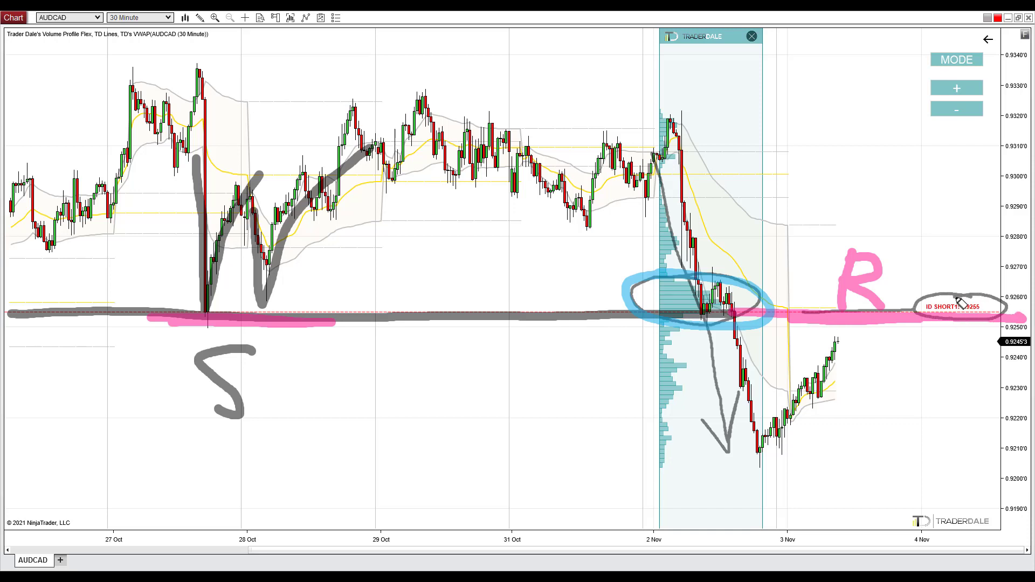
{"action": "key", "text": "Escape"}
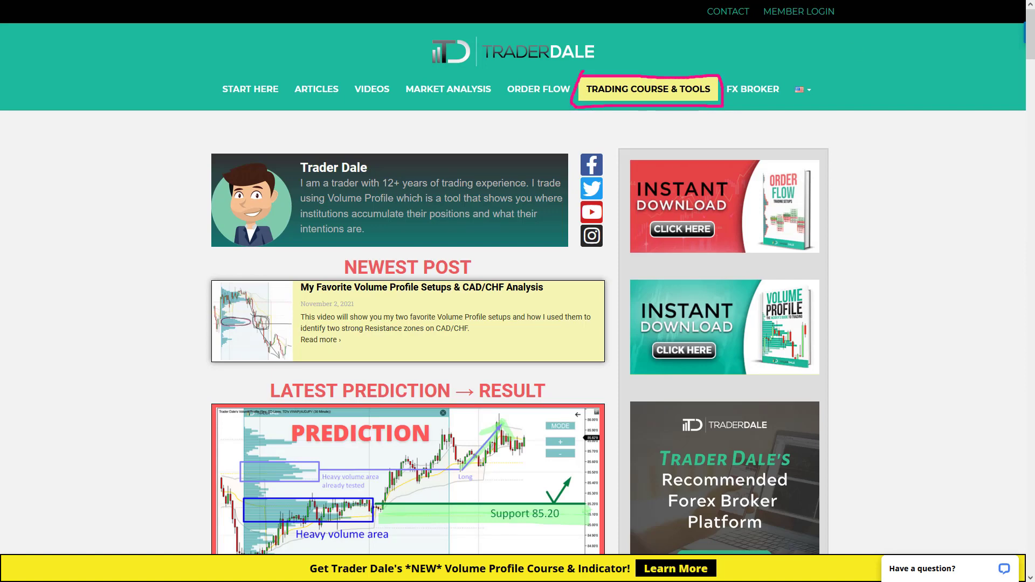
- Go to the Trading Course & Tools page and scroll to the $497 Elite Pack offer
{"action": "left_click", "coordinate": [656, 99]}
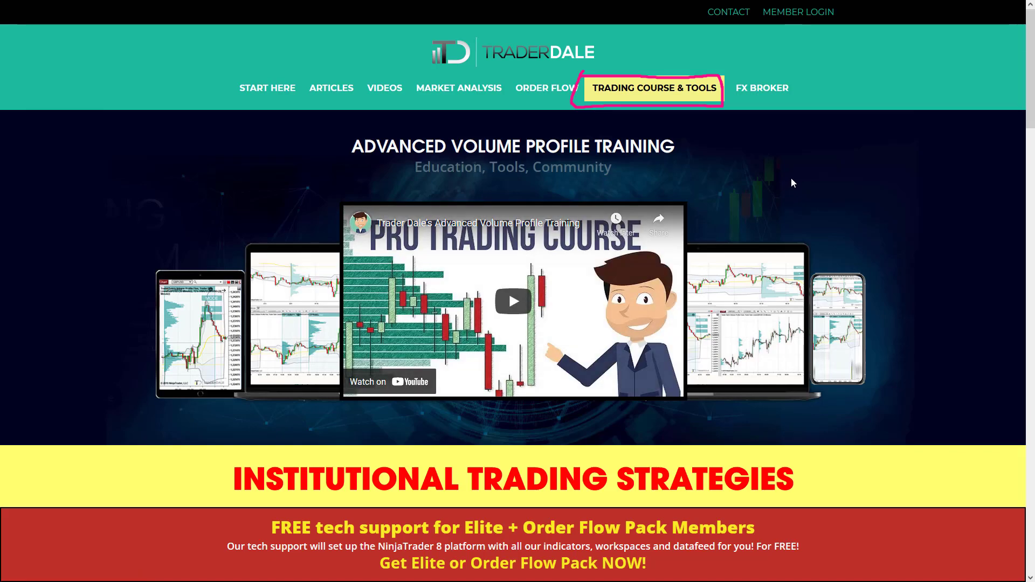
{"action": "scroll", "coordinate": [731, 176], "scroll_direction": "down", "scroll_amount": 1}
{"action": "scroll", "coordinate": [731, 177], "scroll_direction": "down", "scroll_amount": 20}
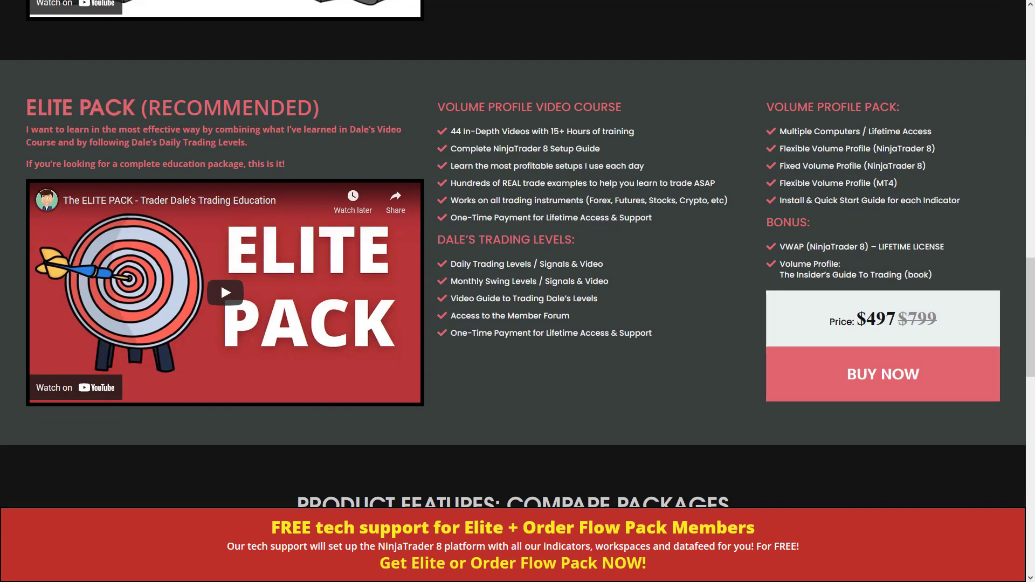
- Underline ELITE PACK, the education package sentence, VIDEO COURSE, DALE'S TRADING LEVELS, VOLUME PROFILE PACK and BONUS:
{"action": "left_click_drag", "start_coordinate": [15, 124], "coordinate": [319, 123]}
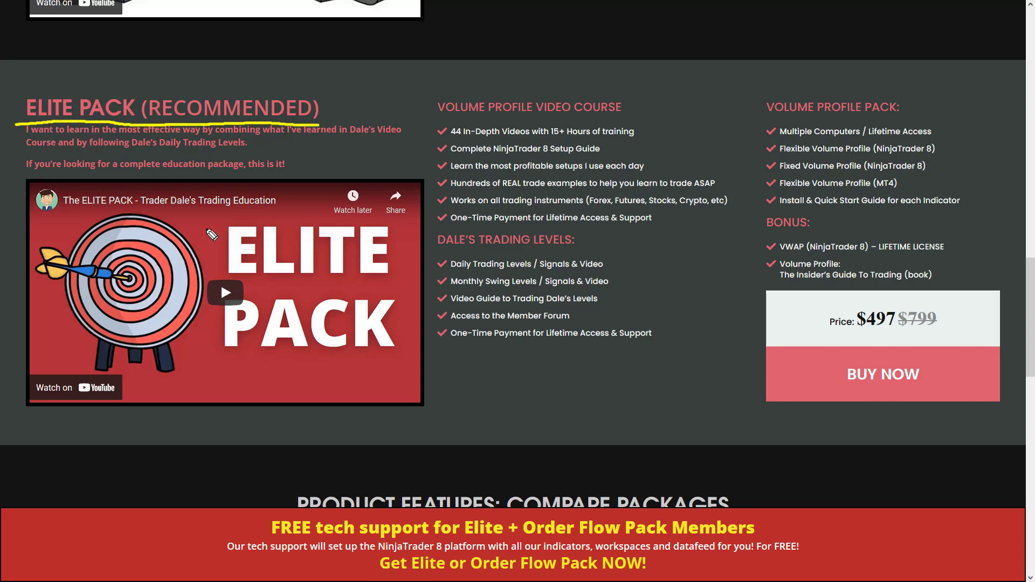
{"action": "mouse_move", "coordinate": [16, 180]}
{"action": "left_mouse_down"}
{"action": "mouse_move", "coordinate": [365, 187]}
{"action": "mouse_move", "coordinate": [422, 399]}
{"action": "mouse_move", "coordinate": [26, 405]}
{"action": "mouse_move", "coordinate": [16, 181]}
{"action": "left_mouse_up"}
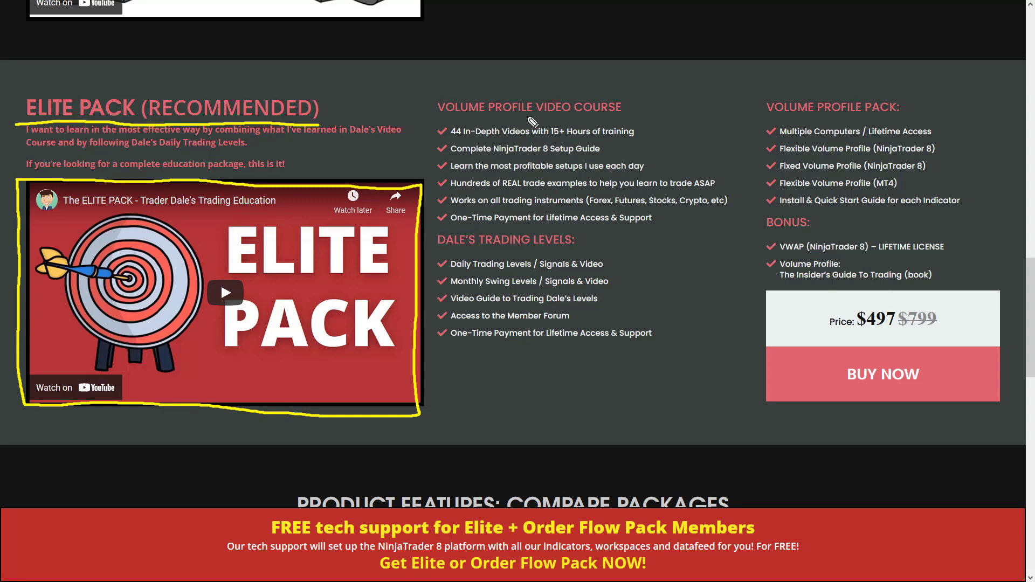
{"action": "left_click_drag", "start_coordinate": [535, 118], "coordinate": [639, 119]}
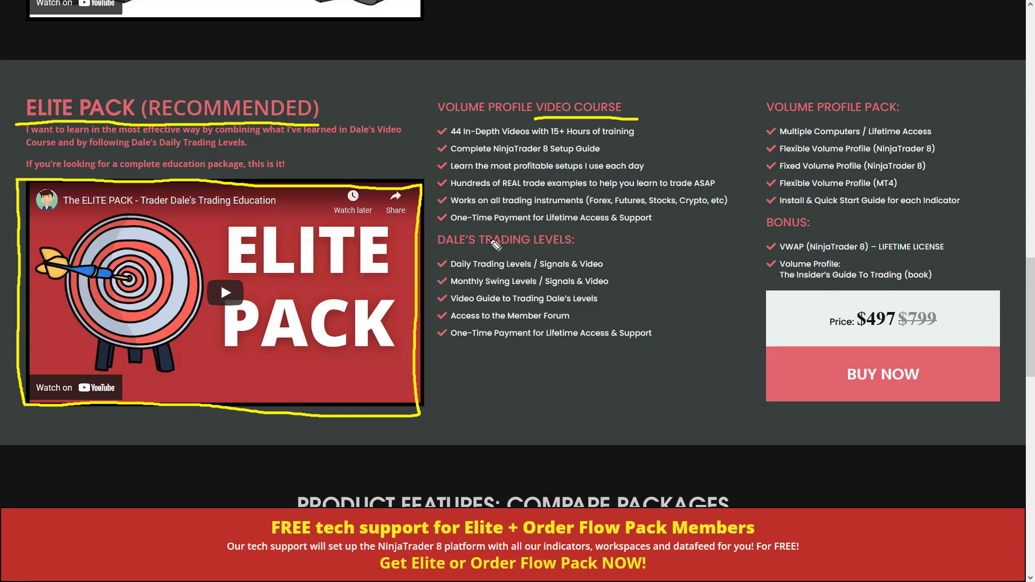
{"action": "left_click_drag", "start_coordinate": [435, 252], "coordinate": [580, 251]}
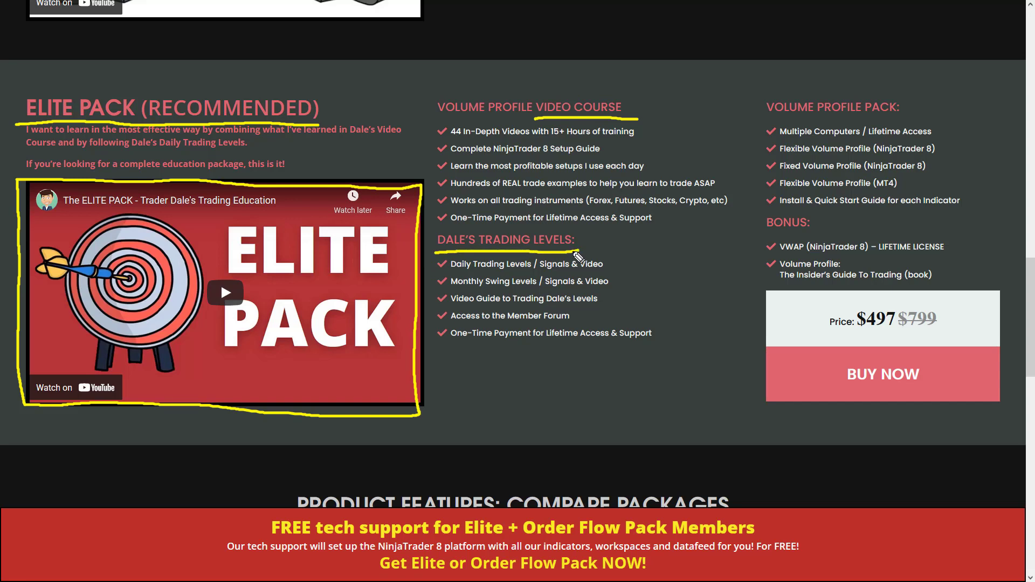
{"action": "left_click_drag", "start_coordinate": [753, 114], "coordinate": [890, 115]}
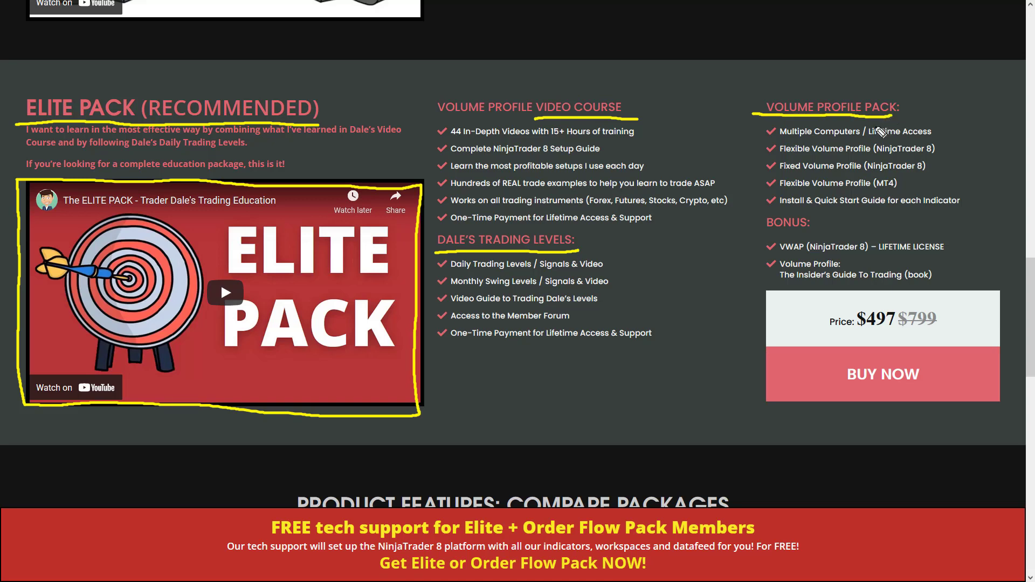
{"action": "left_click_drag", "start_coordinate": [761, 232], "coordinate": [816, 232]}
- Underline the free tech support banner and NinjaTrader 8 setup items, circle FREE!, and loop ELITE PACK (RECOMMENDED)
{"action": "left_click_drag", "start_coordinate": [271, 535], "coordinate": [759, 534]}
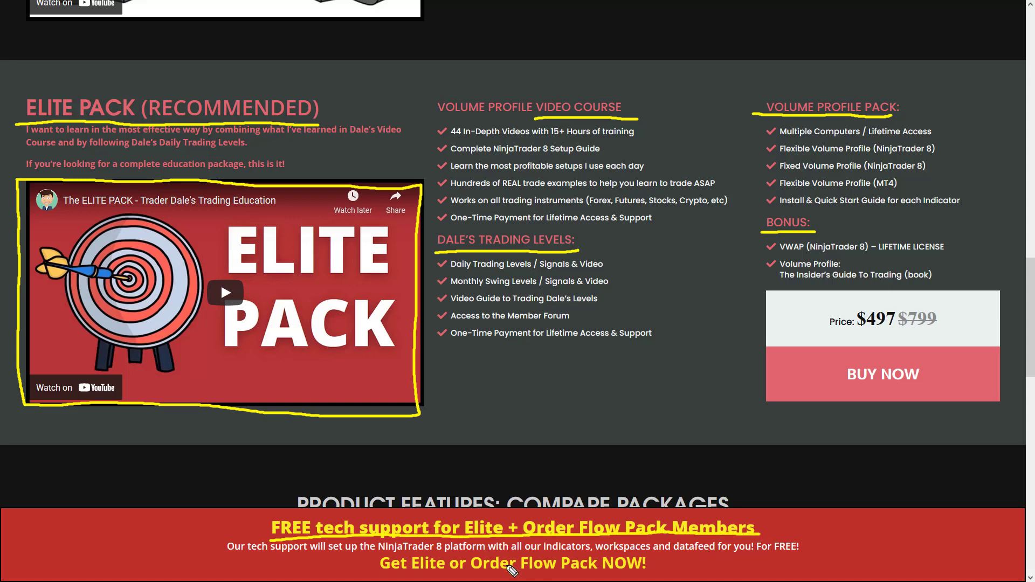
{"action": "left_click_drag", "start_coordinate": [376, 552], "coordinate": [714, 551]}
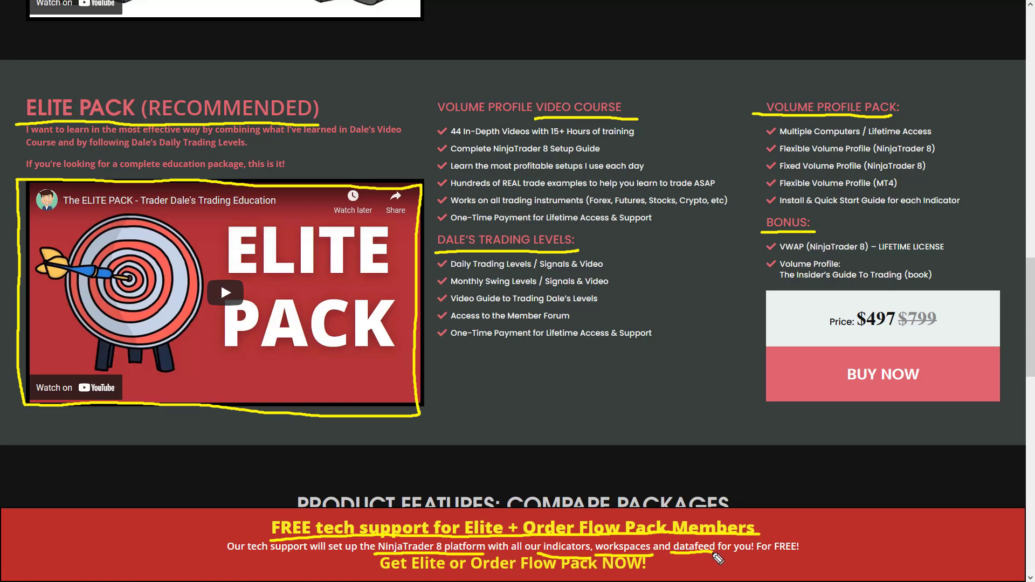
{"action": "mouse_move", "coordinate": [792, 538]}
{"action": "left_mouse_down"}
{"action": "mouse_move", "coordinate": [776, 536]}
{"action": "mouse_move", "coordinate": [819, 555]}
{"action": "mouse_move", "coordinate": [783, 541]}
{"action": "left_mouse_up"}
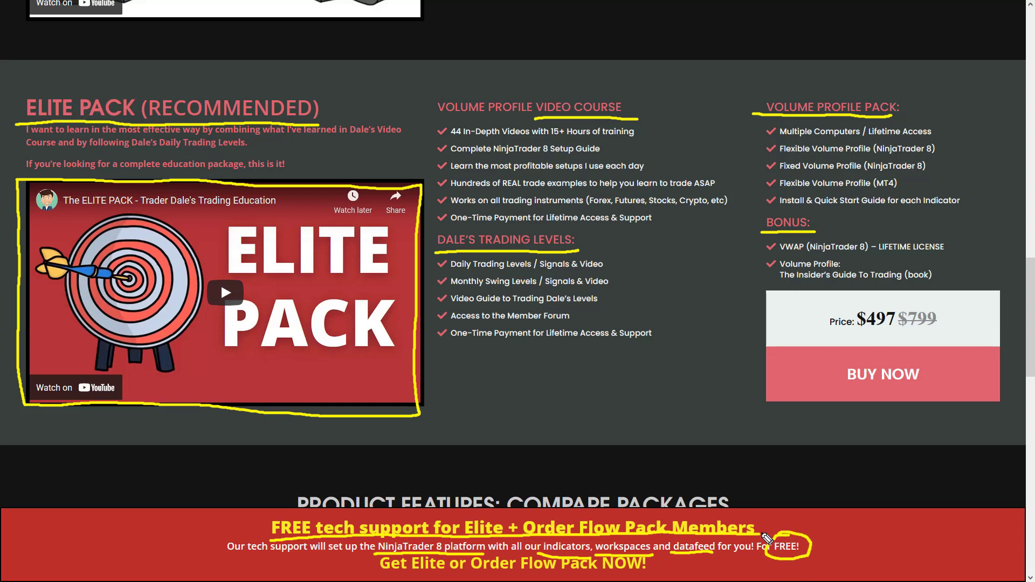
{"action": "mouse_move", "coordinate": [110, 73]}
{"action": "left_mouse_down"}
{"action": "mouse_move", "coordinate": [10, 133]}
{"action": "mouse_move", "coordinate": [377, 88]}
{"action": "mouse_move", "coordinate": [112, 72]}
{"action": "left_mouse_up"}
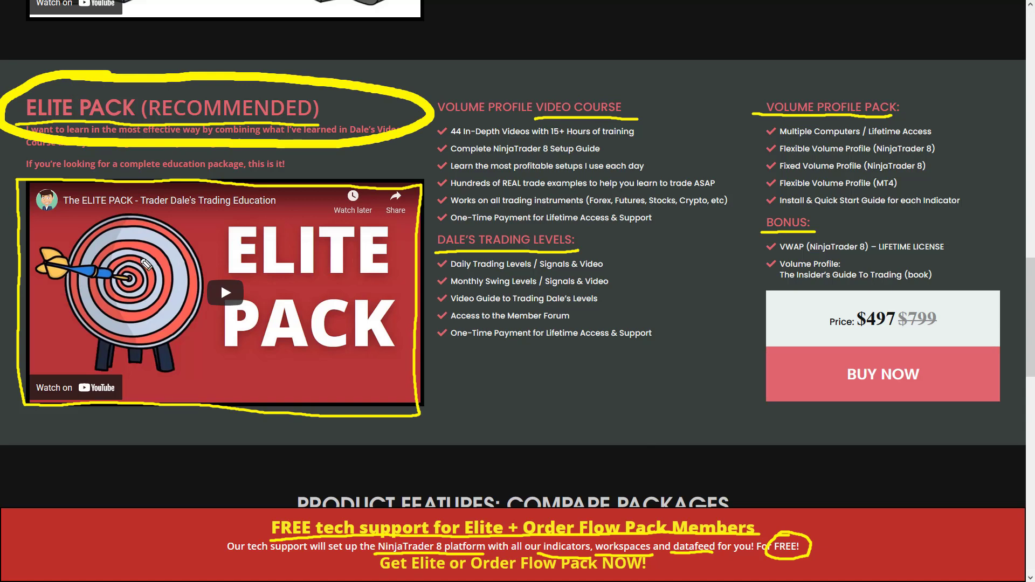